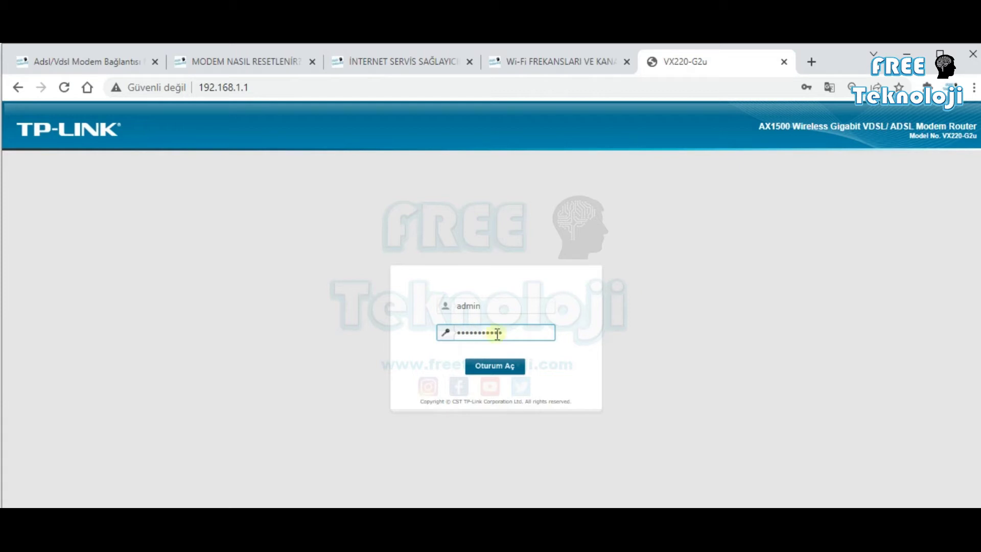
Log in to the modem interface as admin and skip changing the default password
{"action": "left_click", "coordinate": [486, 372]}
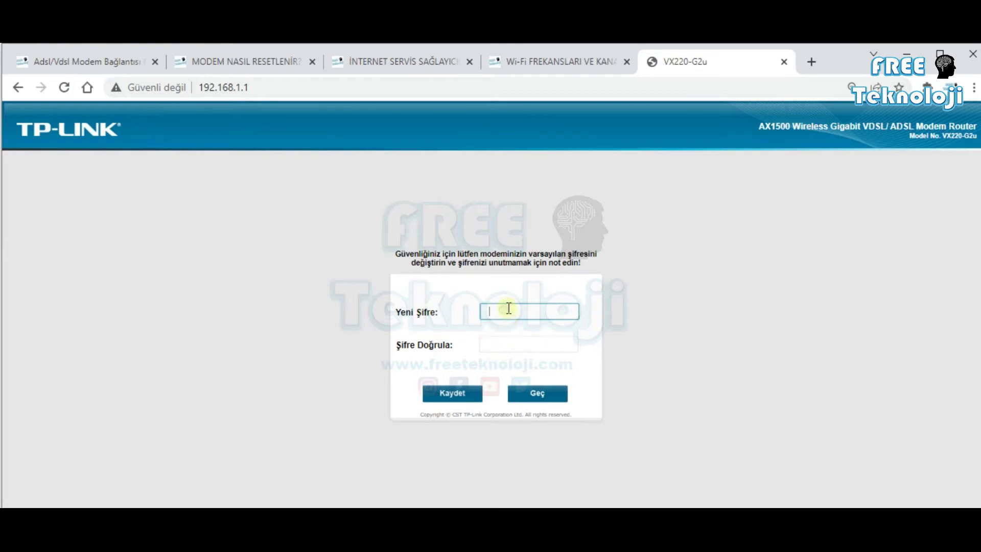
{"action": "left_click", "coordinate": [505, 339]}
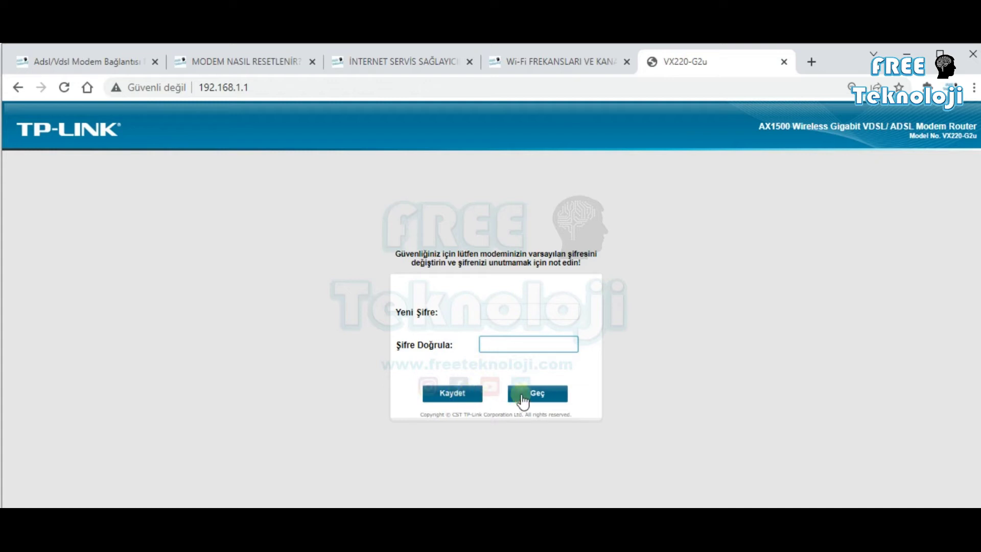
{"action": "left_click", "coordinate": [540, 395]}
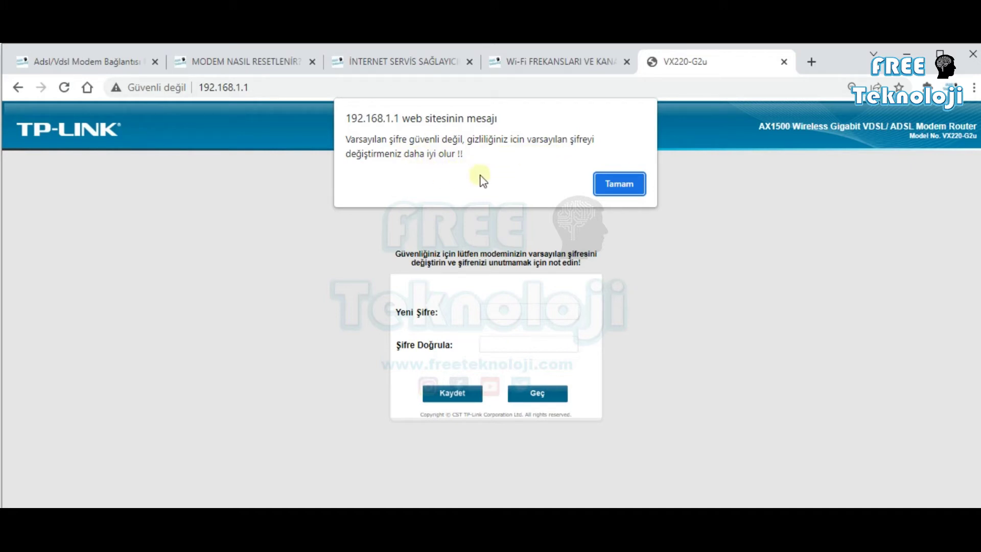
{"action": "left_click", "coordinate": [611, 185]}
{"action": "left_click", "coordinate": [542, 395]}
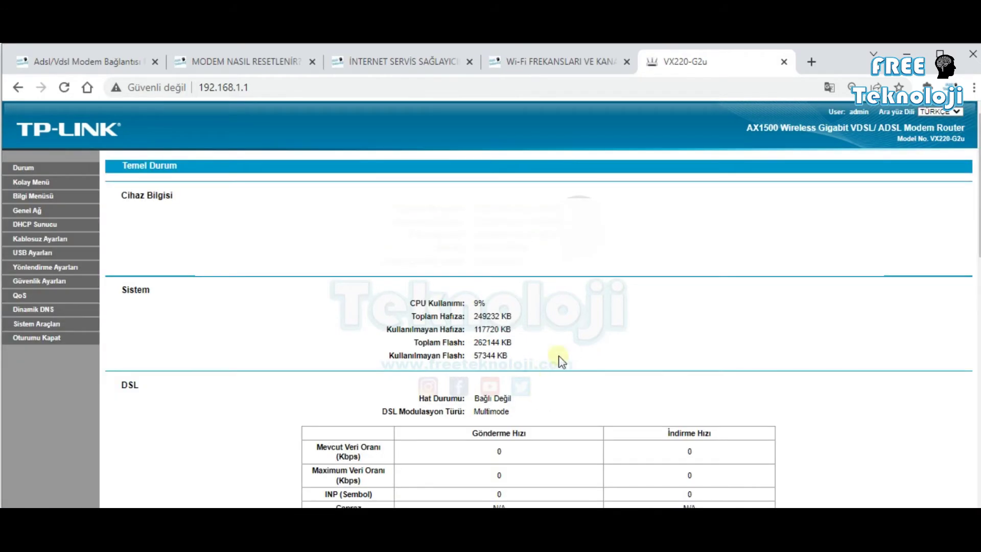
Start the Kolay Kurulum wizard and advance to its PPPoE settings
{"action": "scroll", "coordinate": [307, 298], "scroll_direction": "down", "scroll_amount": 7}
{"action": "scroll", "coordinate": [327, 310], "scroll_direction": "up", "scroll_amount": 7}
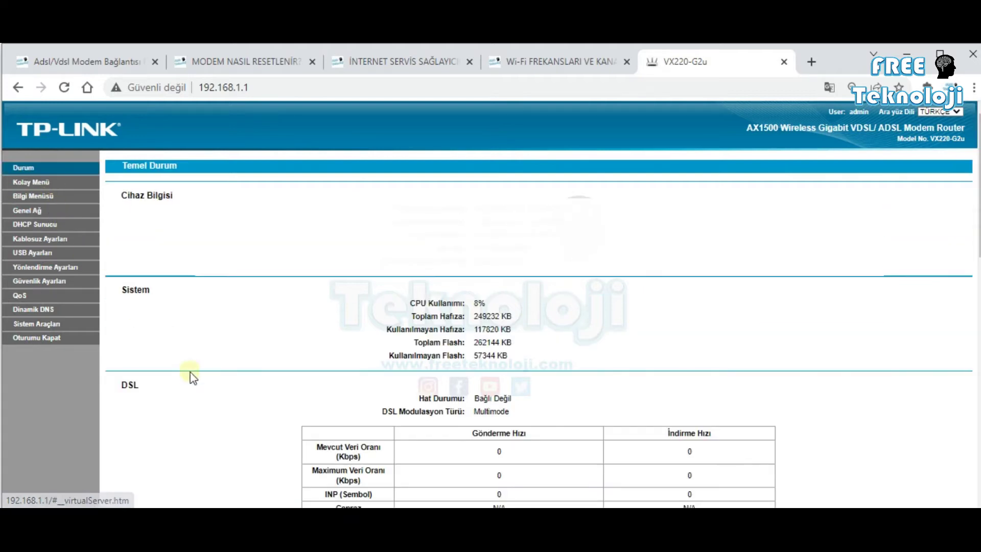
{"action": "left_click", "coordinate": [36, 182]}
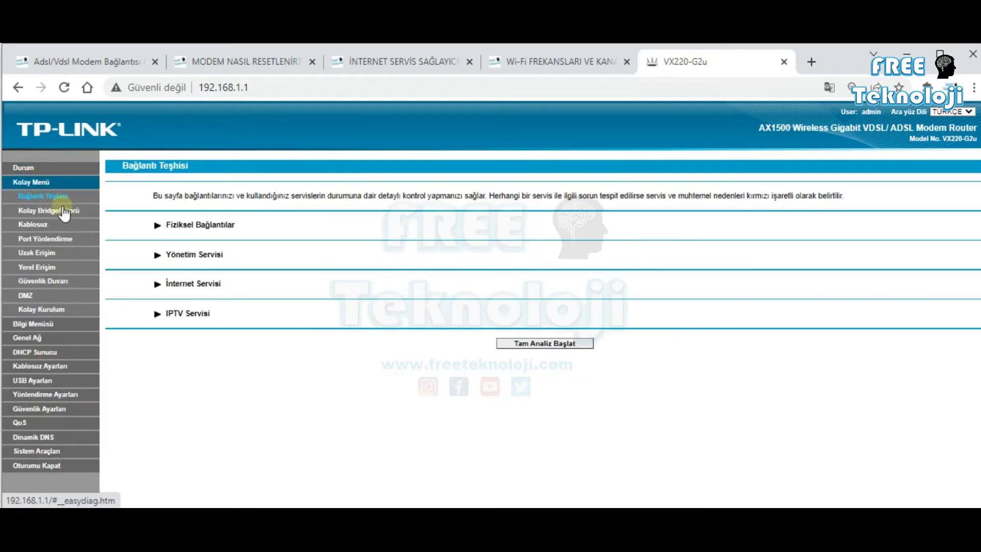
{"action": "left_click", "coordinate": [55, 310]}
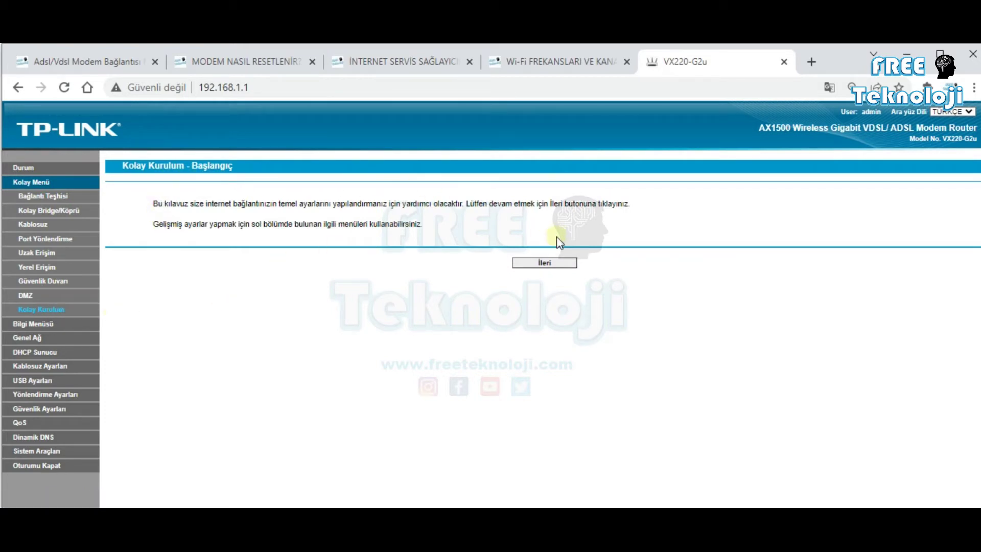
{"action": "left_click", "coordinate": [541, 264]}
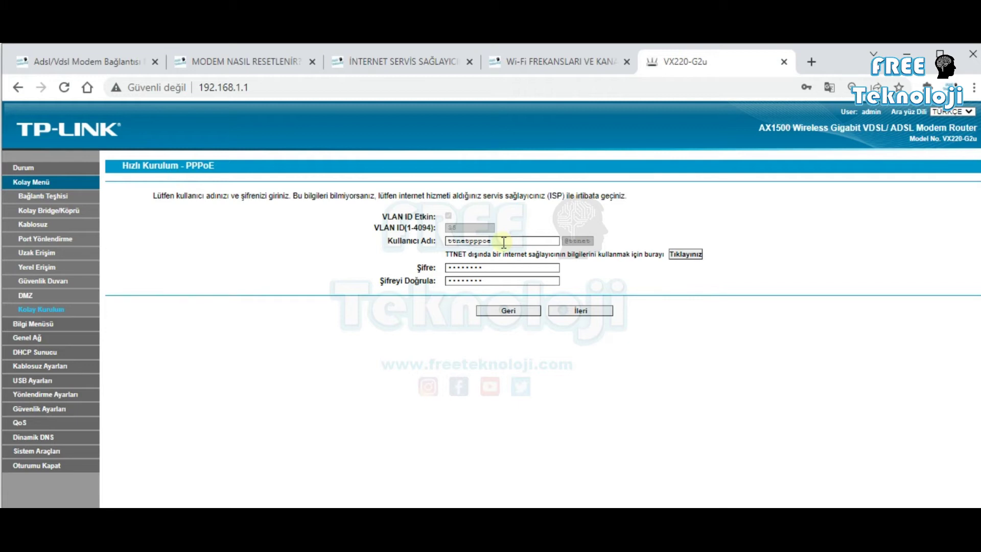
Replace the PPPoE user name with freeteknoloji
{"action": "left_click", "coordinate": [501, 241]}
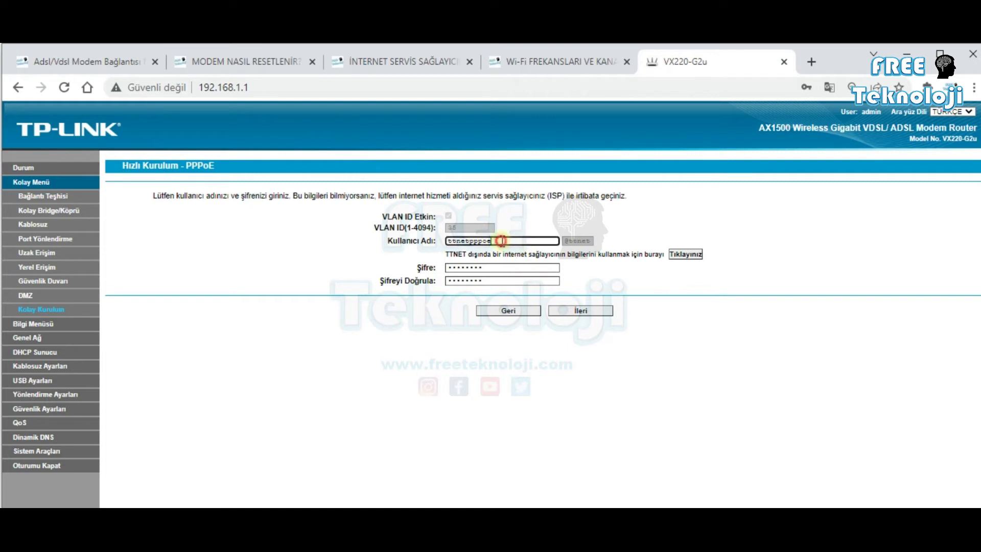
{"action": "key", "text": "BackSpace"}
{"action": "key", "text": "BackSpace"}
{"action": "key", "text": "BackSpace"}
{"action": "key", "text": "BackSpace"}
{"action": "key", "text": "BackSpace"}
{"action": "key", "text": "BackSpace"}
{"action": "key", "text": "BackSpace"}
{"action": "key", "text": "BackSpace"}
{"action": "key", "text": "BackSpace"}
{"action": "type", "text": "fre"}
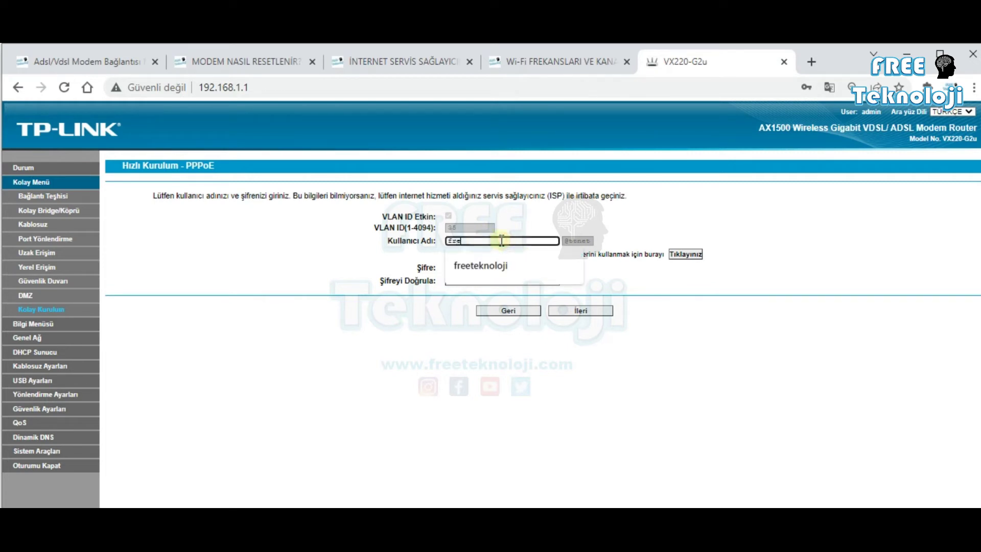
{"action": "left_click", "coordinate": [503, 263]}
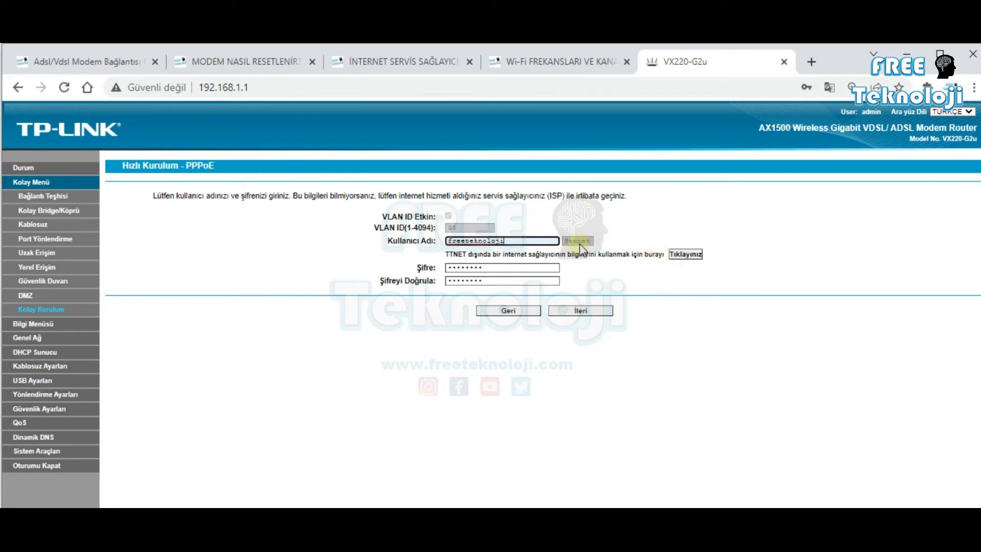
{"action": "type", "text": "@ttnet"}
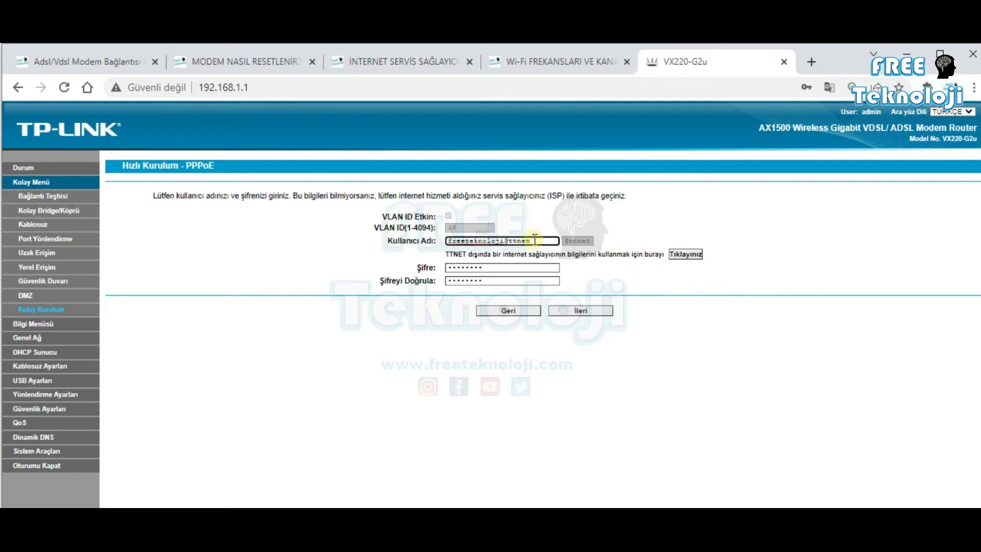
{"action": "key", "text": "BackSpace"}
{"action": "key", "text": "BackSpace"}
{"action": "left_click", "coordinate": [684, 258]}
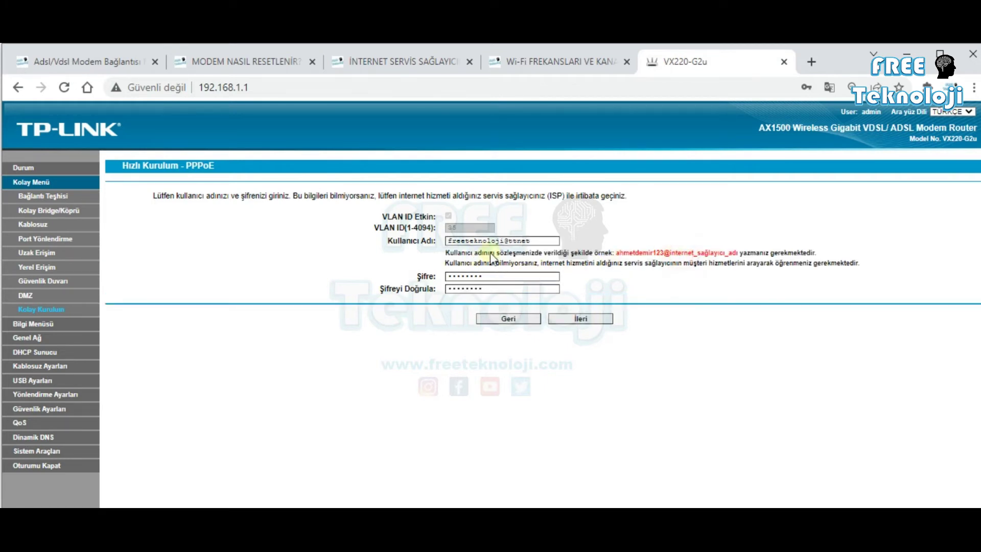
{"action": "left_click", "coordinate": [530, 238]}
{"action": "key", "text": "BackSpace"}
{"action": "key", "text": "BackSpace"}
{"action": "type", "text": "vodaf"}
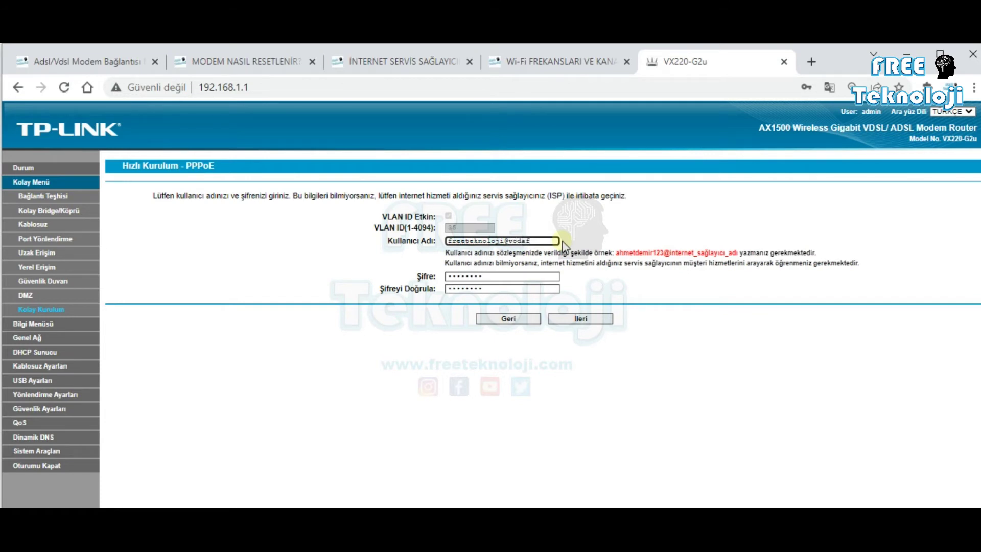
{"action": "type", "text": "one"}
{"action": "left_click", "coordinate": [507, 318]}
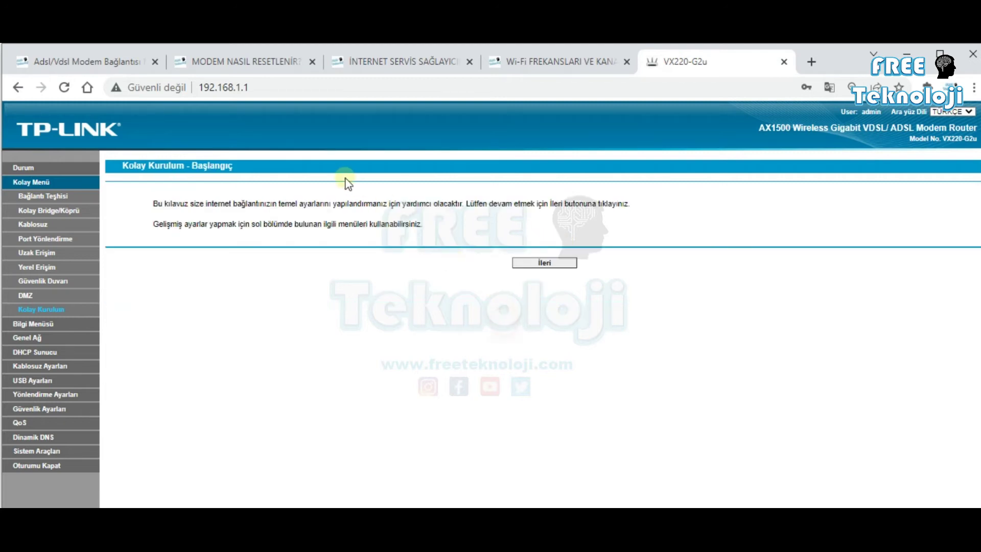
Review the domain names of the internet service providers in the freeteknoloji.com article
{"action": "left_click", "coordinate": [396, 62]}
{"action": "mouse_move", "coordinate": [411, 277]}
{"action": "scroll", "coordinate": [411, 332], "scroll_direction": "down", "scroll_amount": 15}
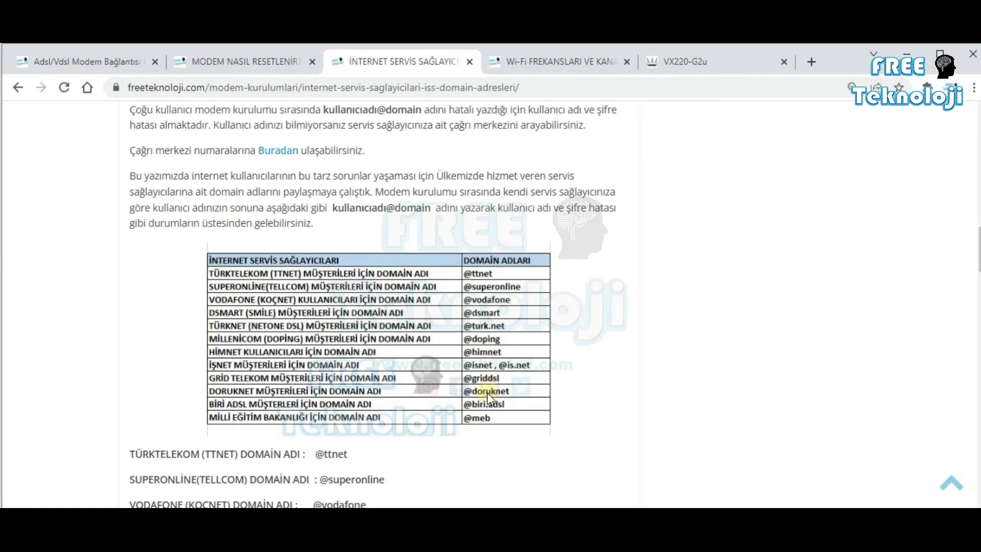
{"action": "scroll", "coordinate": [488, 394], "scroll_direction": "down", "scroll_amount": 3}
{"action": "scroll", "coordinate": [490, 397], "scroll_direction": "down", "scroll_amount": 3}
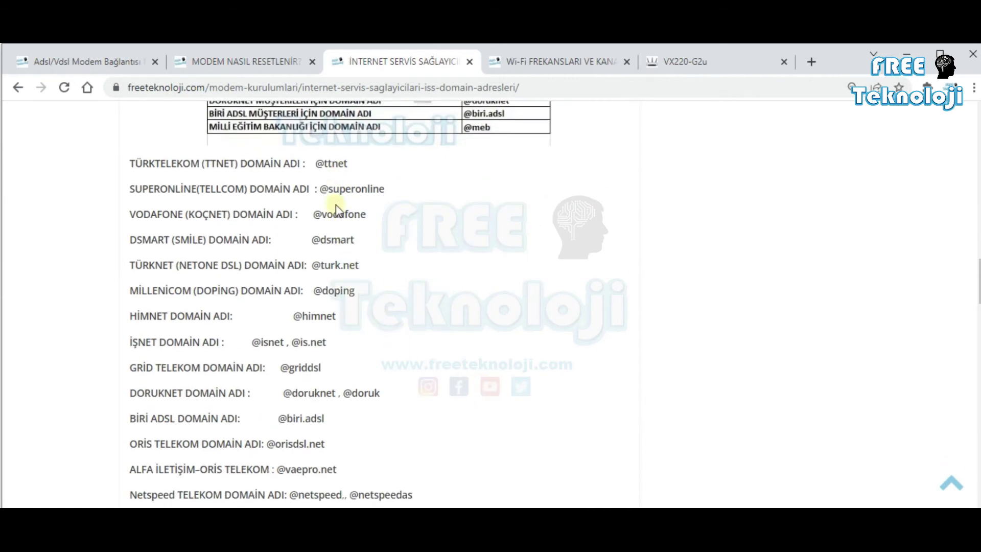
{"action": "scroll", "coordinate": [337, 241], "scroll_direction": "down", "scroll_amount": 2}
{"action": "scroll", "coordinate": [344, 276], "scroll_direction": "down", "scroll_amount": 4}
{"action": "scroll", "coordinate": [345, 281], "scroll_direction": "up", "scroll_amount": 8}
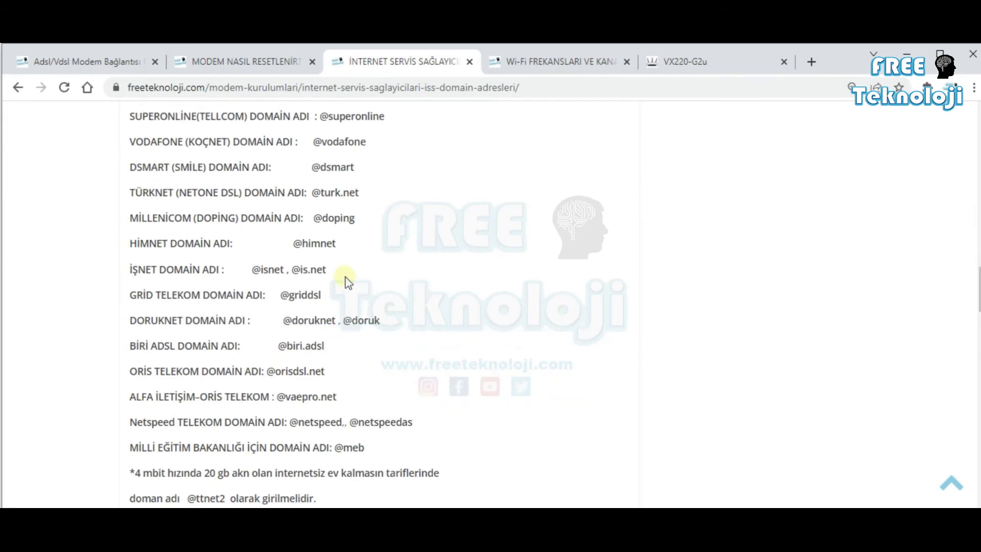
{"action": "scroll", "coordinate": [363, 273], "scroll_direction": "up", "scroll_amount": 7}
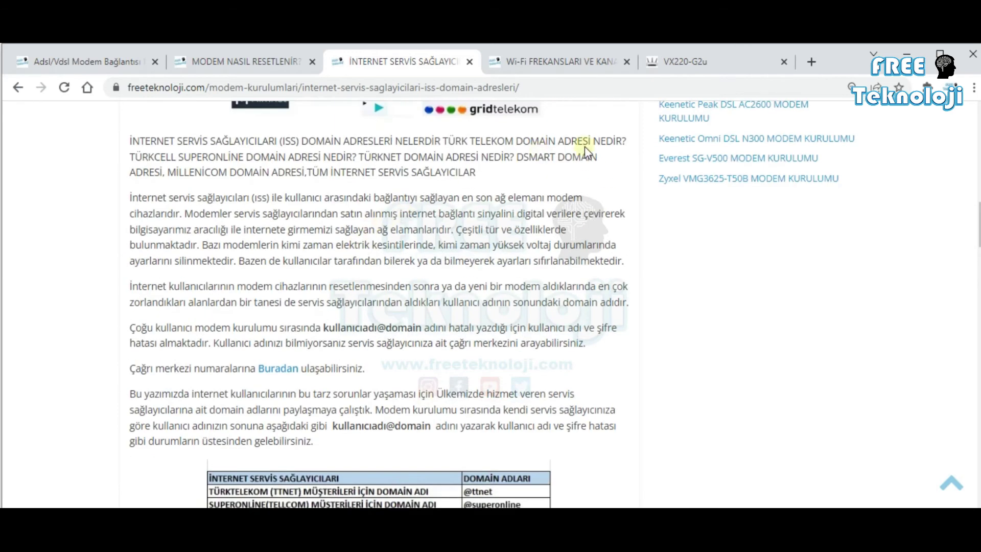
Return to the modem's setup wizard and accept the PPPoE settings to reach the 2.4 GHz wireless settings
{"action": "left_click", "coordinate": [744, 70]}
{"action": "left_click", "coordinate": [551, 262]}
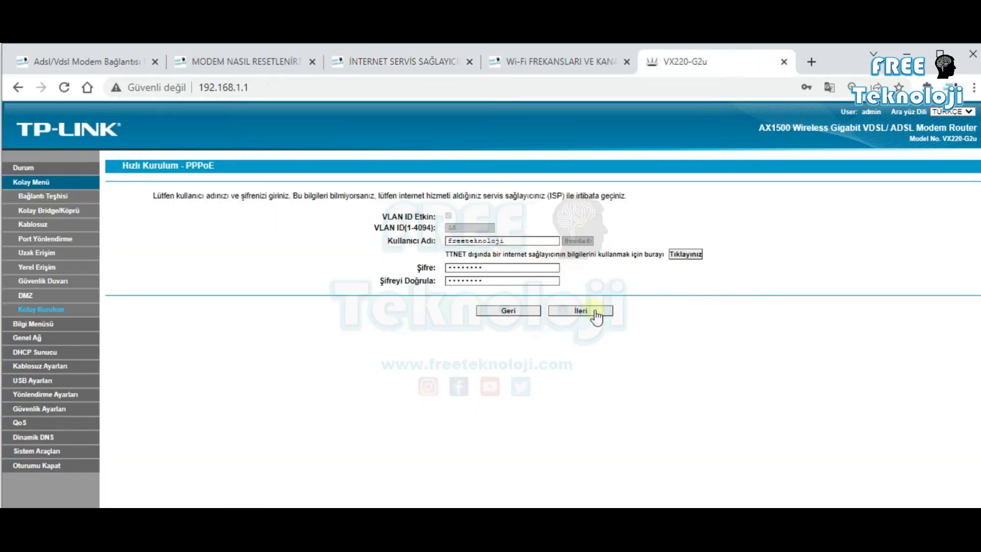
{"action": "left_click", "coordinate": [596, 312]}
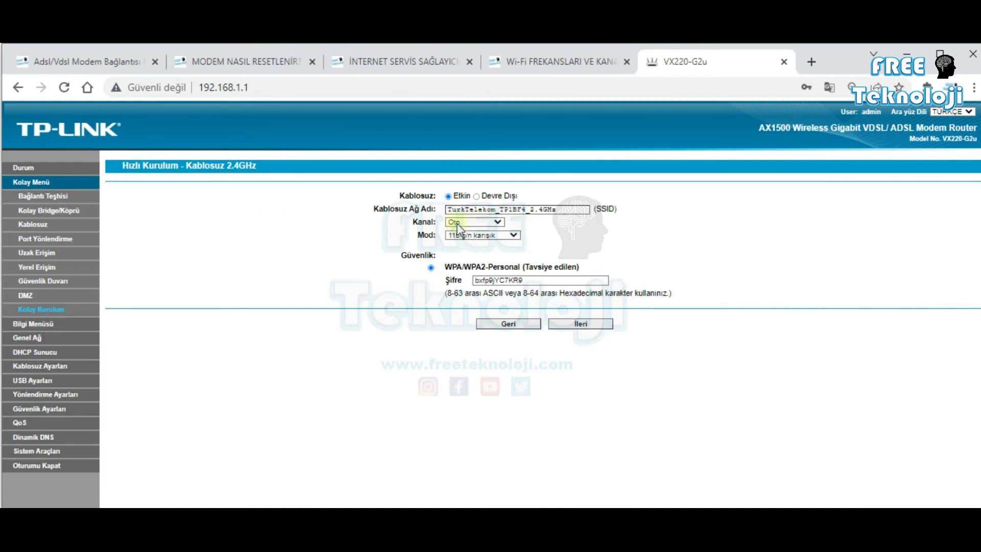
{"action": "left_click", "coordinate": [477, 196]}
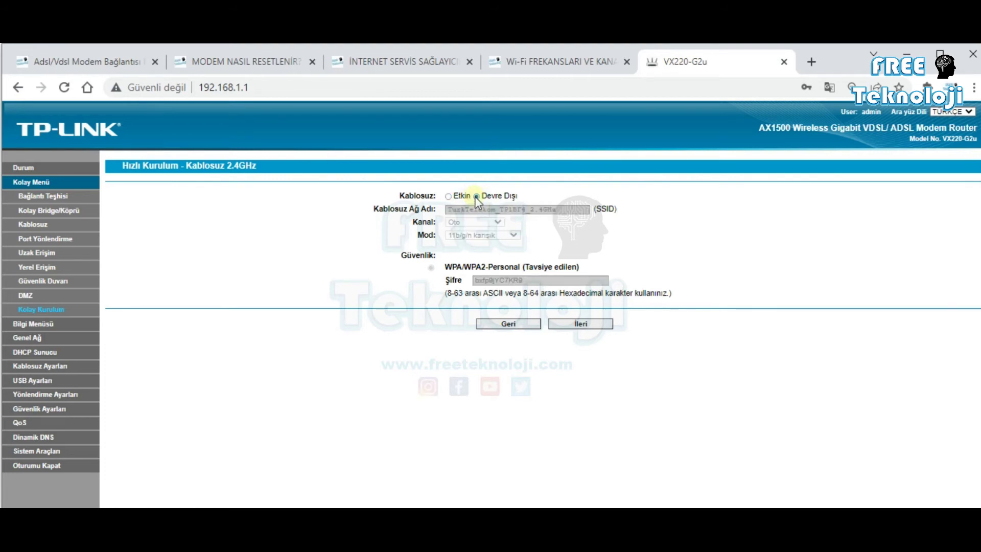
{"action": "left_click", "coordinate": [449, 197]}
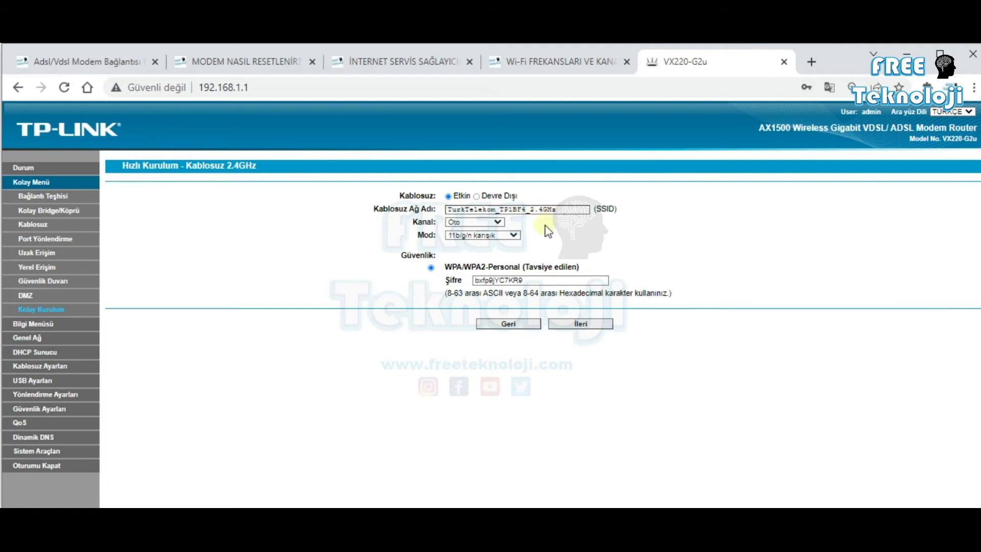
{"action": "left_click", "coordinate": [478, 224]}
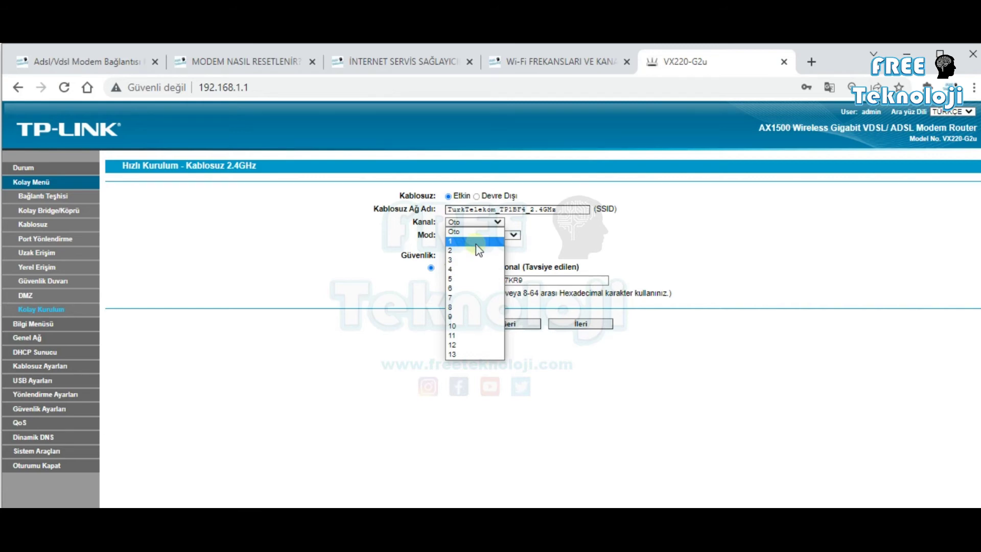
Review the freeteknoloji.com article on Wi-Fi frequencies and channel modes
{"action": "left_click", "coordinate": [526, 62]}
{"action": "scroll", "coordinate": [361, 335], "scroll_direction": "down", "scroll_amount": 4}
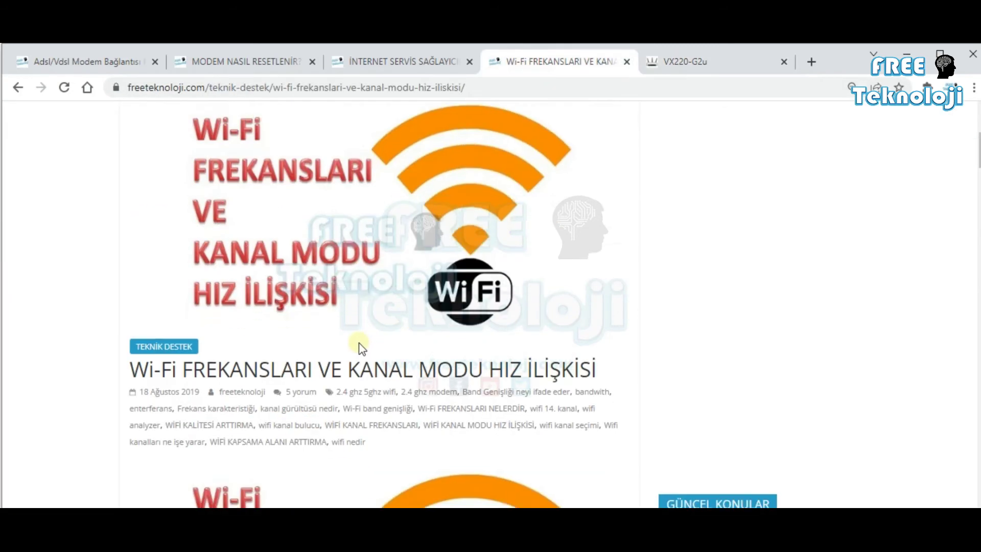
{"action": "scroll", "coordinate": [361, 347], "scroll_direction": "down", "scroll_amount": 15}
{"action": "scroll", "coordinate": [357, 350], "scroll_direction": "down", "scroll_amount": 3}
{"action": "scroll", "coordinate": [352, 340], "scroll_direction": "up", "scroll_amount": 15}
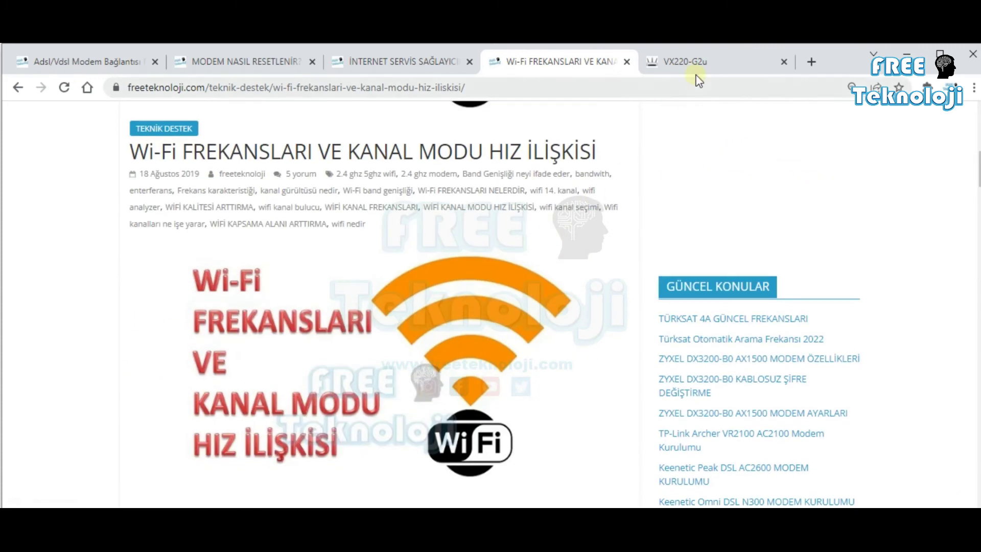
Back in the modem wizard, keep the 2.4 GHz channel on Oto and the mode on 11b/g/n karışık, and continue to the 5 GHz settings
{"action": "left_click", "coordinate": [697, 74]}
{"action": "left_click", "coordinate": [485, 223]}
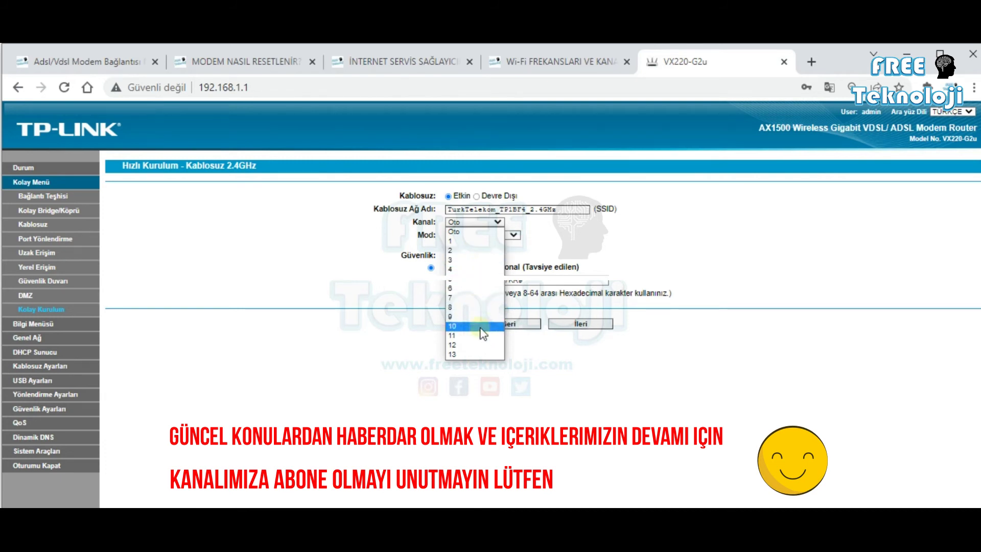
{"action": "left_click", "coordinate": [460, 232]}
{"action": "left_click", "coordinate": [471, 235]}
{"action": "left_click", "coordinate": [471, 235]}
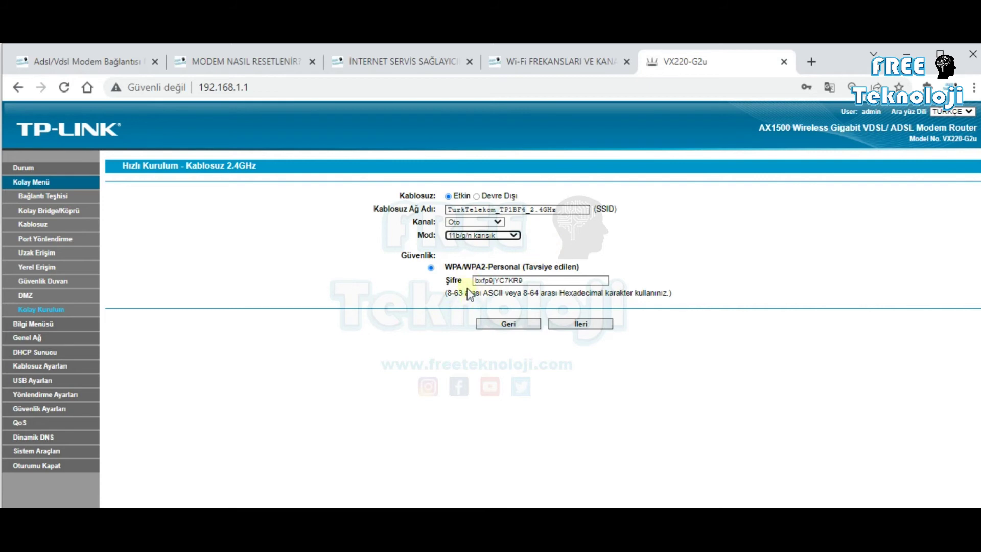
{"action": "left_click", "coordinate": [537, 282]}
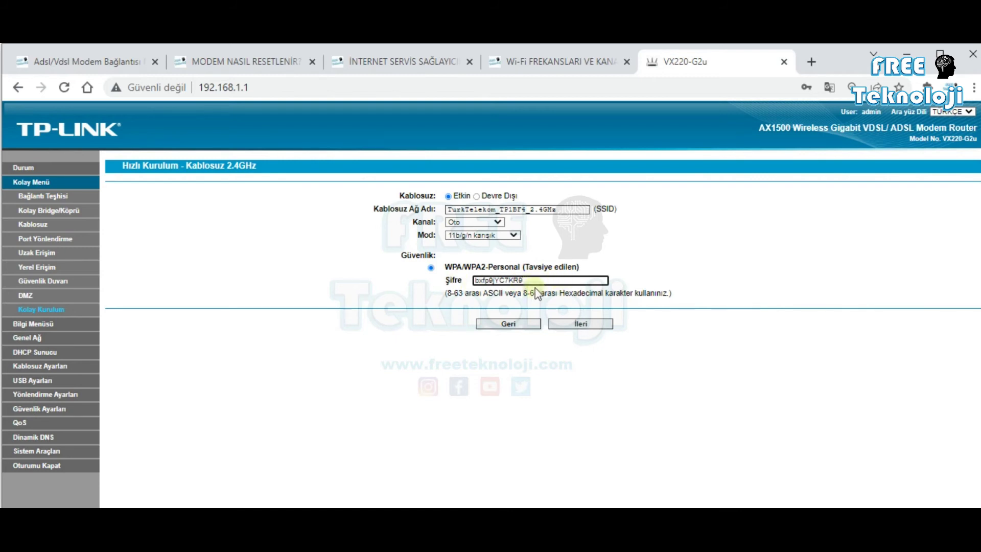
{"action": "left_click", "coordinate": [577, 326]}
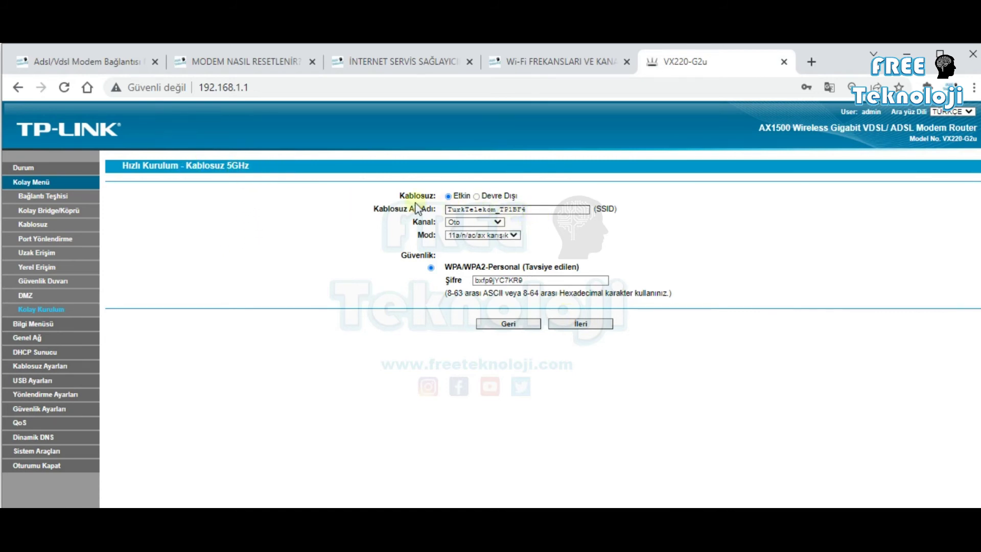
Keep the 5 GHz wireless network enabled with channel Oto, and confirm its wireless password to reach the settings summary
{"action": "left_click", "coordinate": [471, 222]}
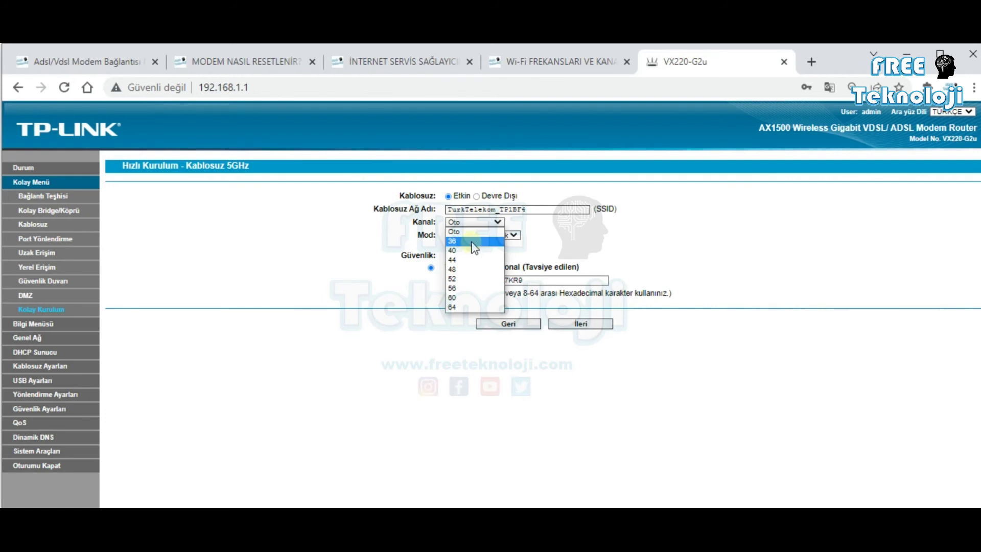
{"action": "left_click", "coordinate": [435, 329]}
{"action": "left_click", "coordinate": [514, 281]}
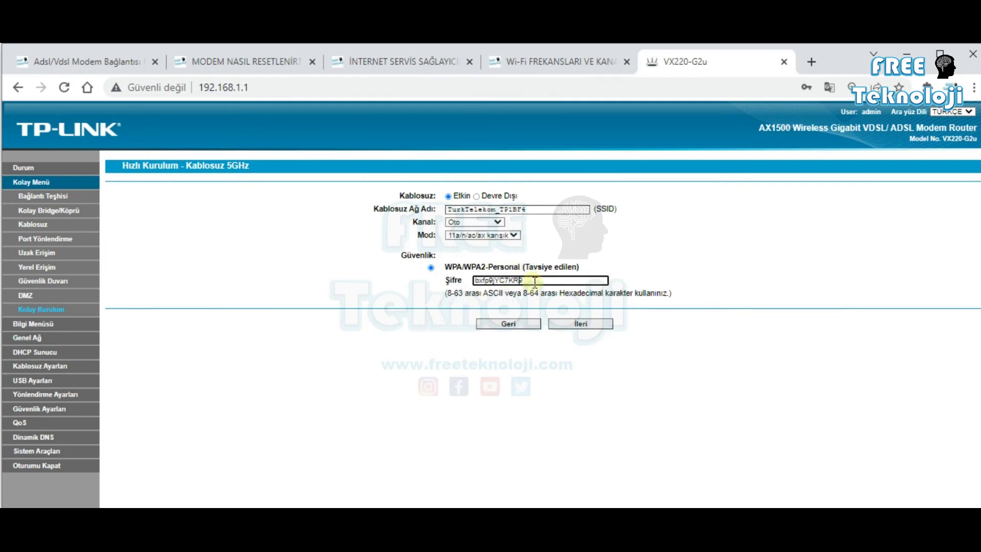
{"action": "left_click", "coordinate": [476, 196]}
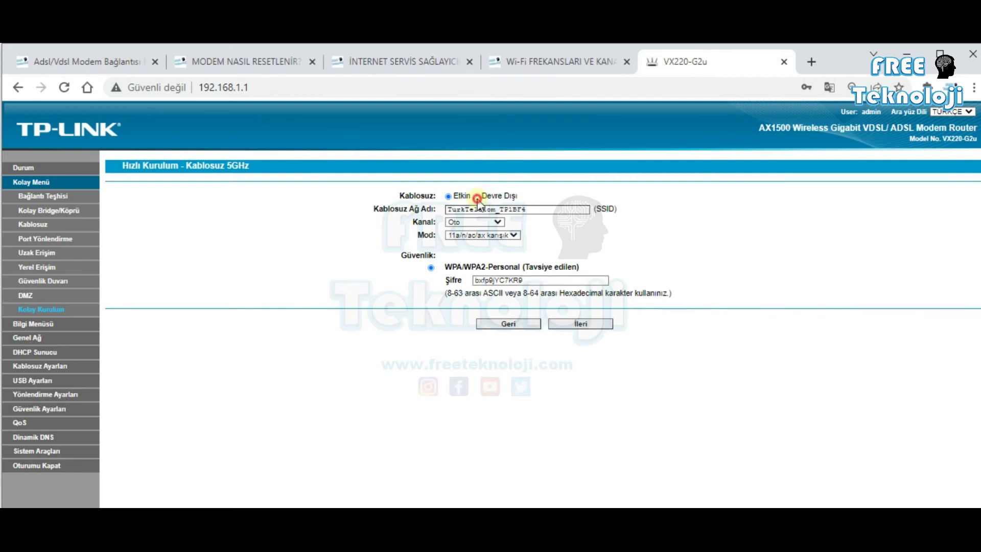
{"action": "left_click", "coordinate": [449, 196]}
{"action": "left_click", "coordinate": [579, 327]}
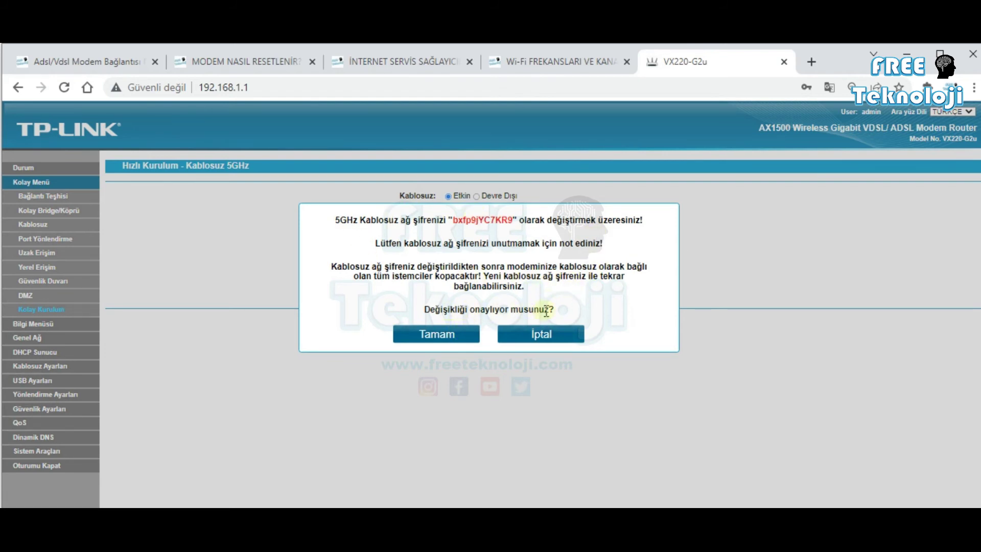
{"action": "left_click", "coordinate": [427, 336]}
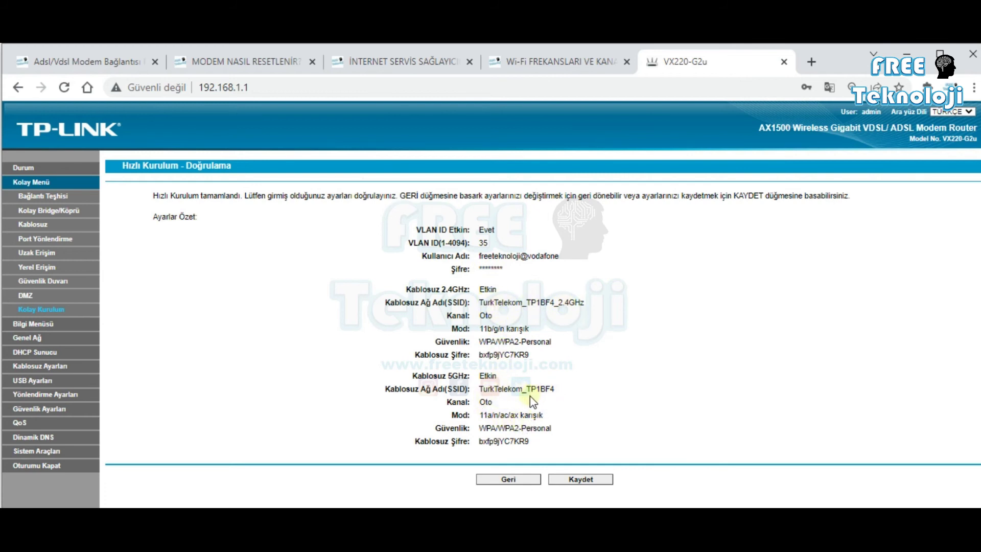
Save the summarised quick setup settings, finish the wizard and look over the modem's basic status page
{"action": "left_click", "coordinate": [583, 482]}
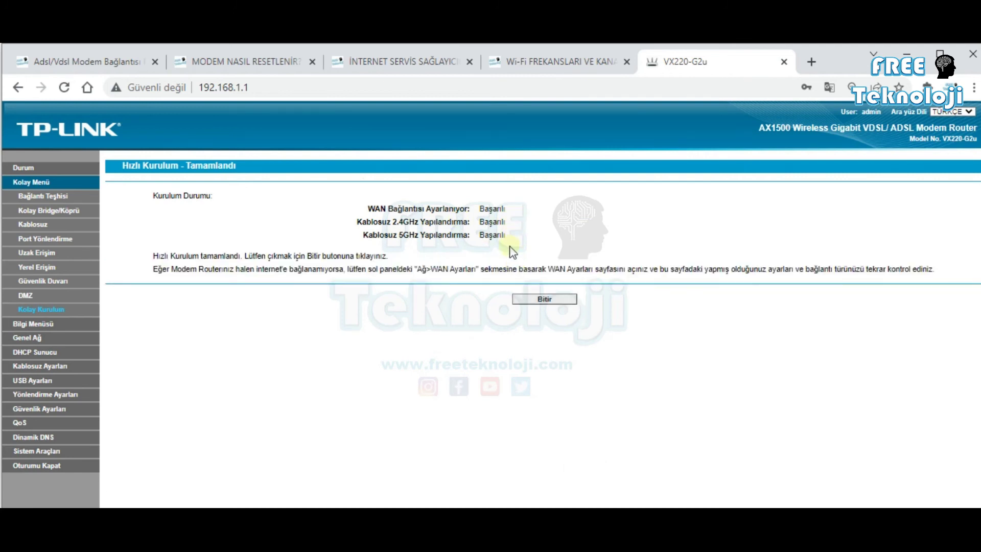
{"action": "left_click", "coordinate": [539, 299]}
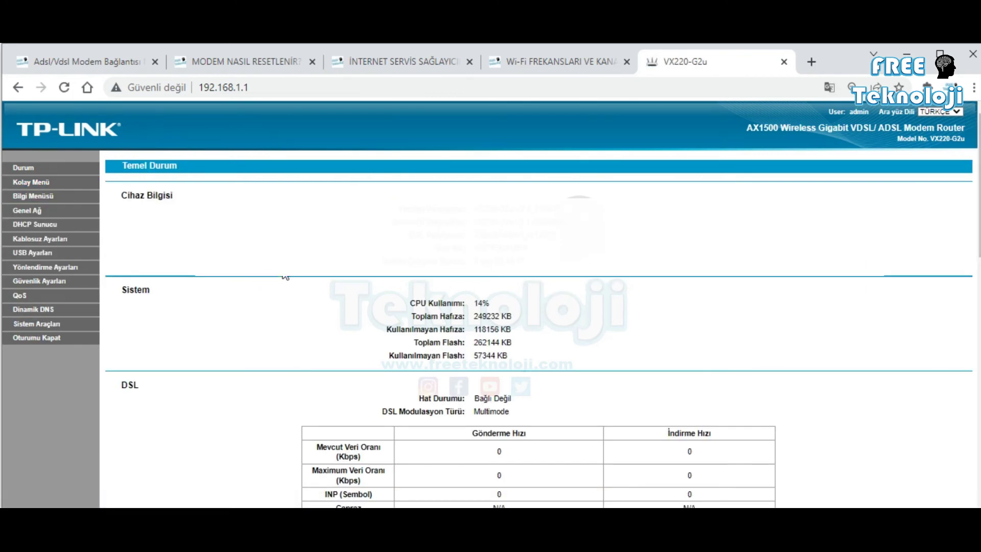
{"action": "scroll", "coordinate": [274, 278], "scroll_direction": "down", "scroll_amount": 5}
{"action": "scroll", "coordinate": [539, 306], "scroll_direction": "down", "scroll_amount": 3}
{"action": "scroll", "coordinate": [539, 307], "scroll_direction": "up", "scroll_amount": 10}
Go to the modem's WAN connections and open the DSL_INTERNET connection for editing
{"action": "left_click", "coordinate": [33, 211]}
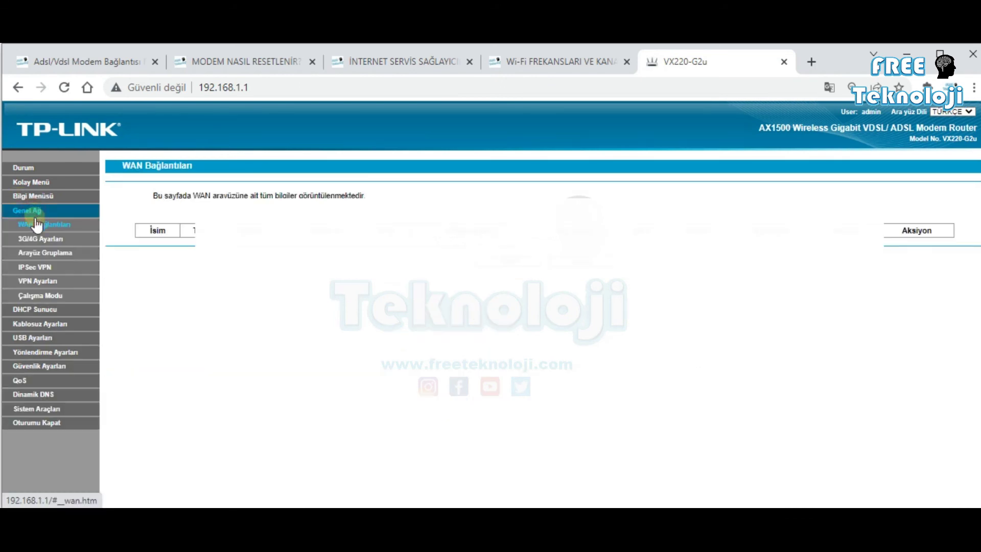
{"action": "left_click", "coordinate": [68, 229]}
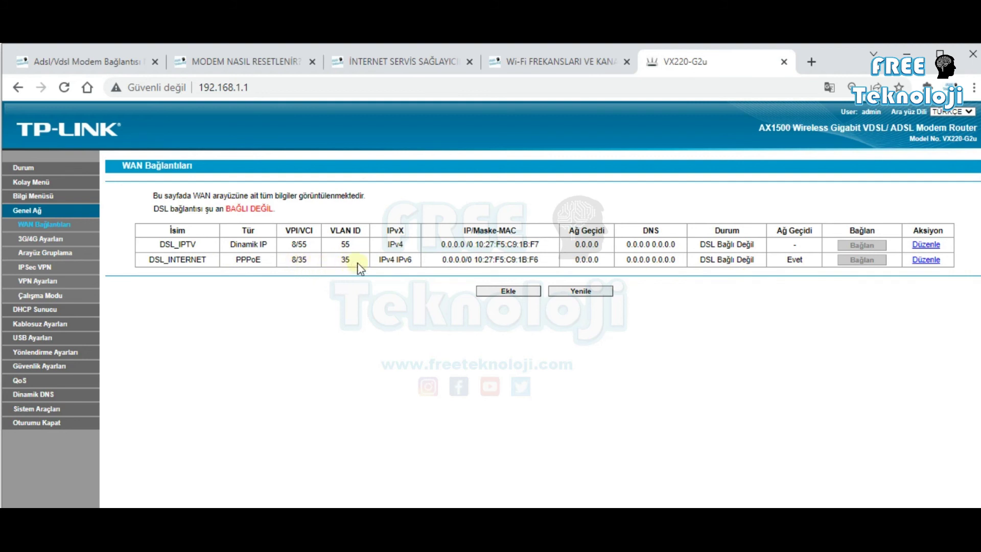
{"action": "left_click", "coordinate": [928, 260]}
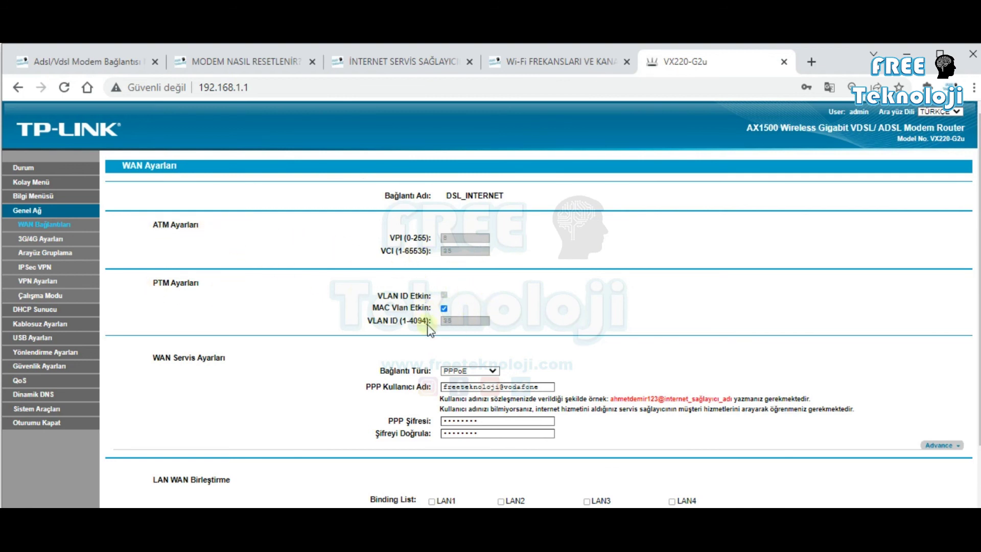
{"action": "scroll", "coordinate": [475, 337], "scroll_direction": "down", "scroll_amount": 1}
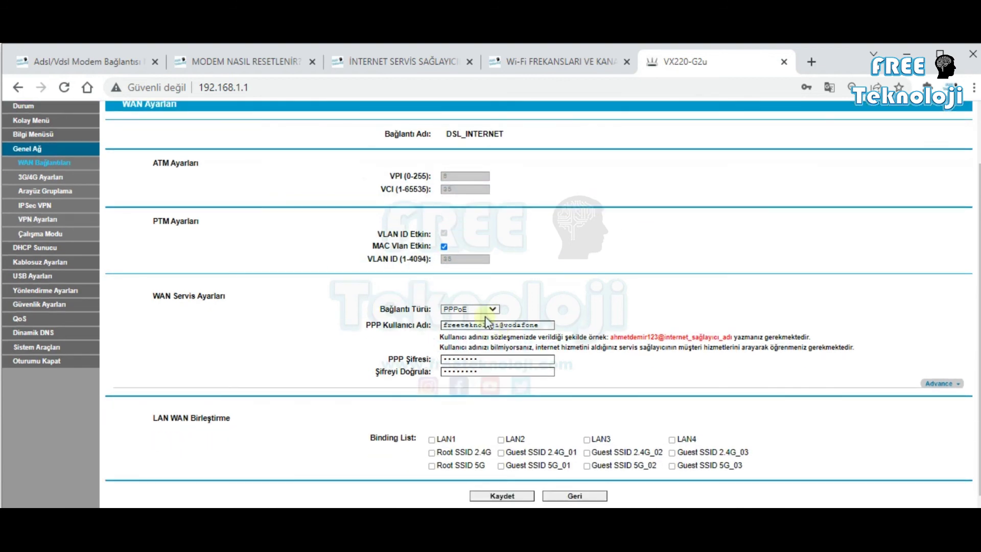
{"action": "left_click", "coordinate": [482, 308]}
{"action": "left_click", "coordinate": [474, 322]}
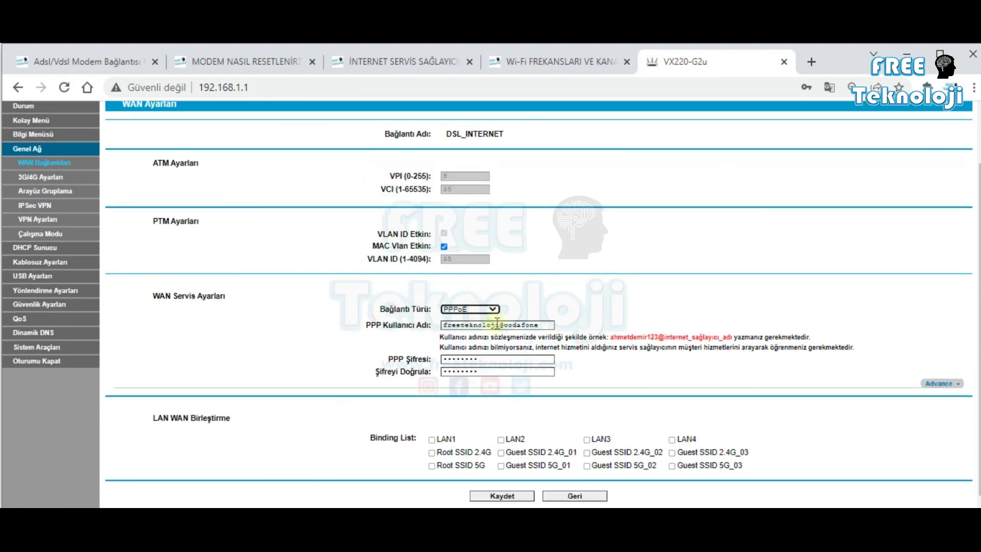
{"action": "left_click", "coordinate": [522, 325]}
{"action": "left_click", "coordinate": [451, 337]}
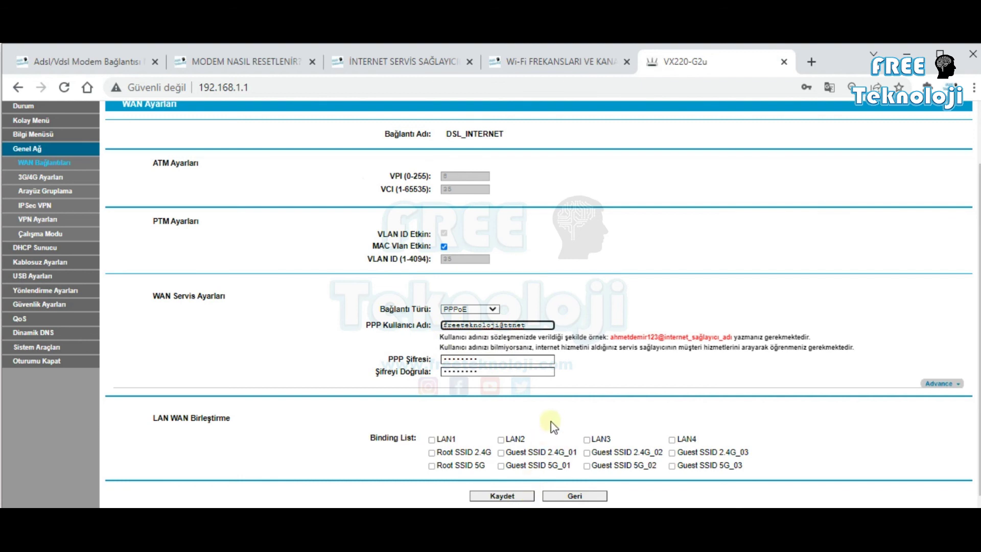
{"action": "left_click", "coordinate": [510, 499]}
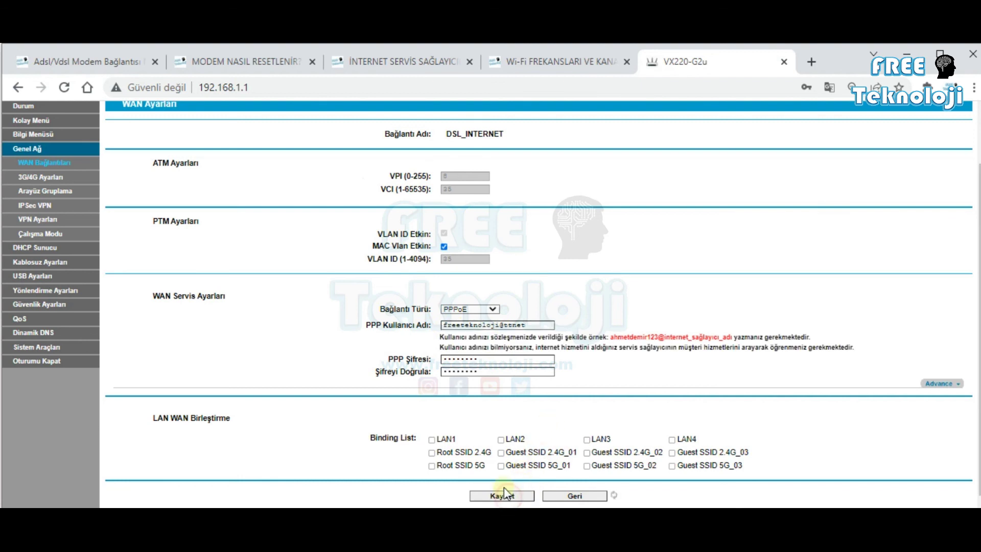